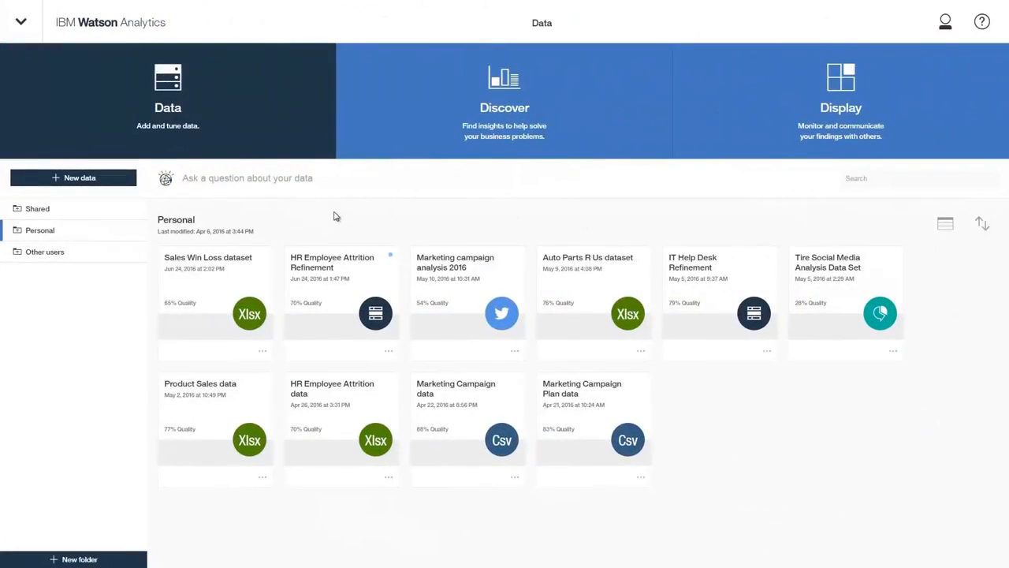
# - Ask "Show my top 5 regions based on opportunity amount" and open the starting point comparing Opportunity Amount USD by Region
pyautogui.click(297, 180)
pyautogui.write('Show my top 5 regions based on opportunity amount')
pyautogui.press('Return')
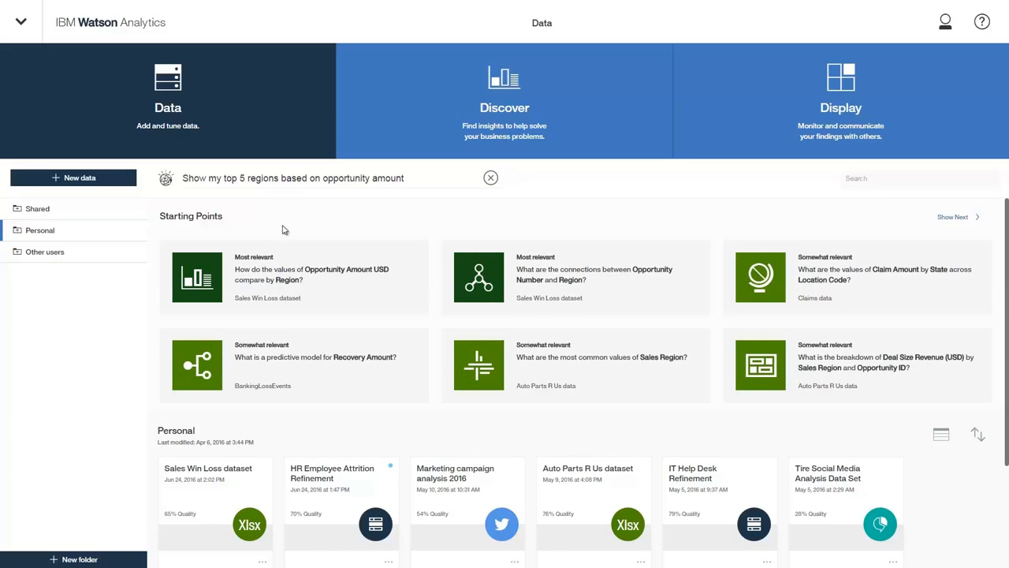
pyautogui.click(311, 294)
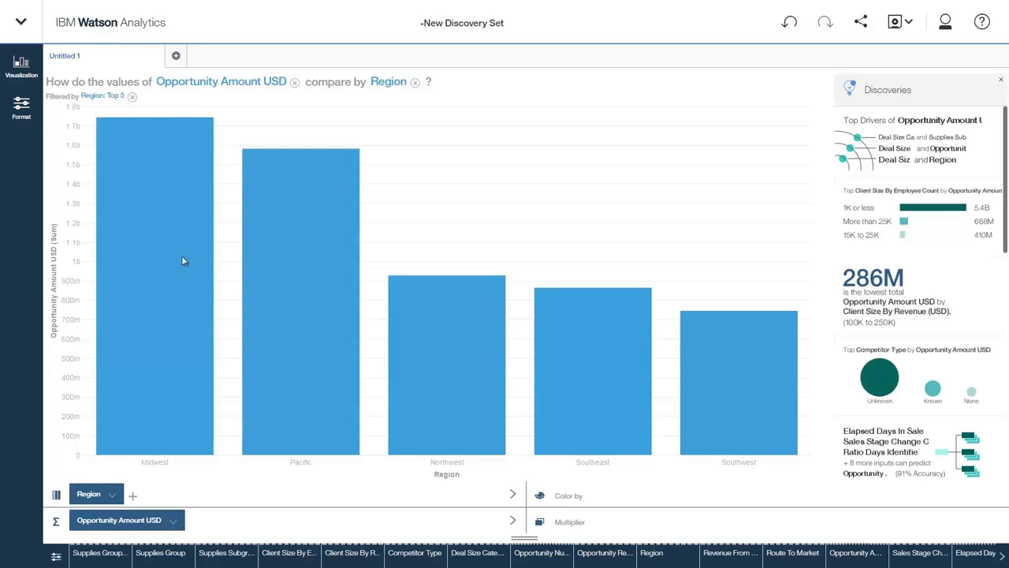
# - Add Opportunity Result as the colour grouping of the bar chart
pyautogui.moveTo(180, 261)
pyautogui.moveTo(603, 562); pyautogui.dragTo(373, 372)
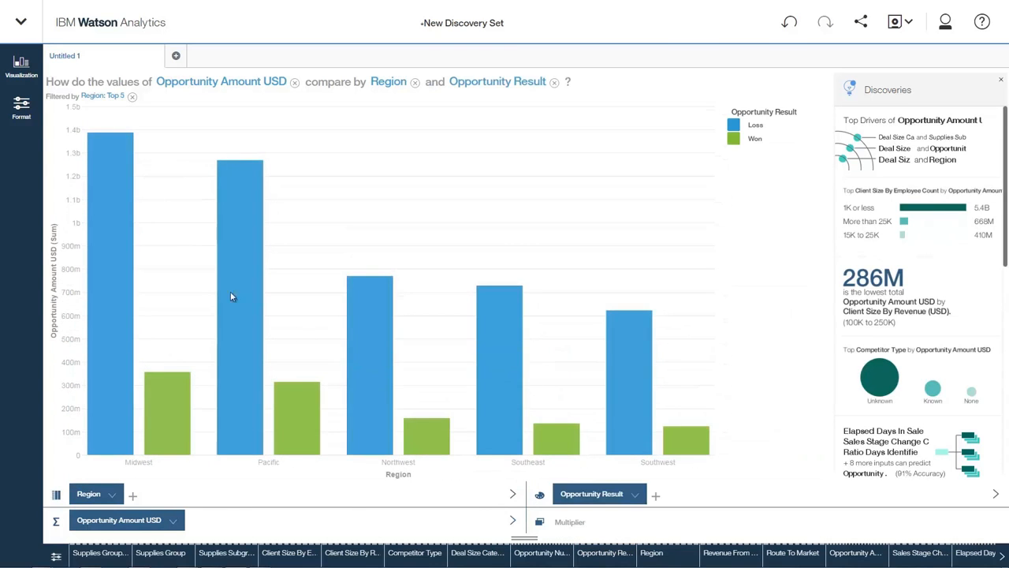
# - Swap the chart's axes and apply a different colour palette in the format settings, then close them
pyautogui.click(21, 107)
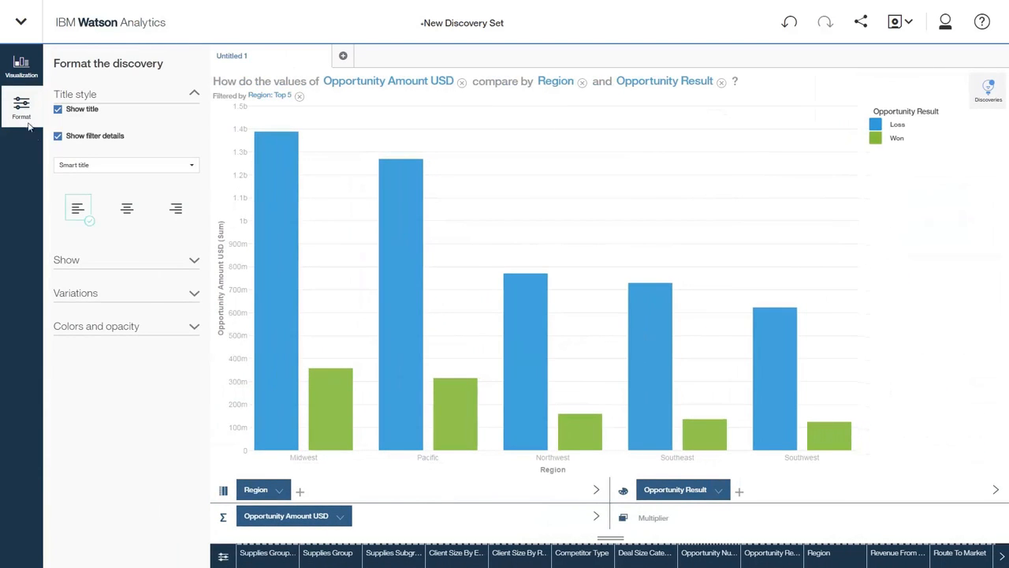
pyautogui.click(85, 299)
pyautogui.click(59, 309)
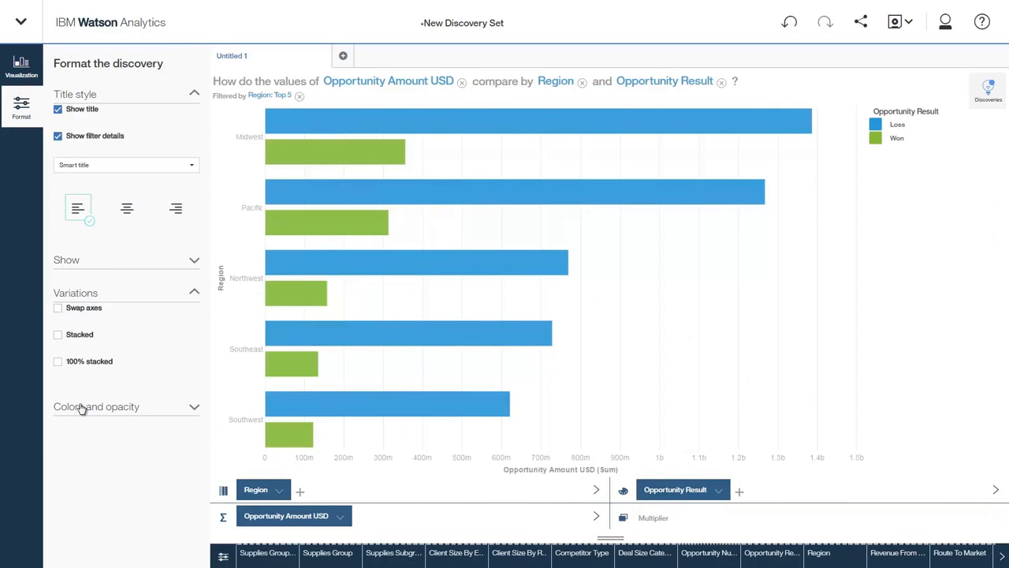
pyautogui.click(81, 407)
pyautogui.click(137, 436)
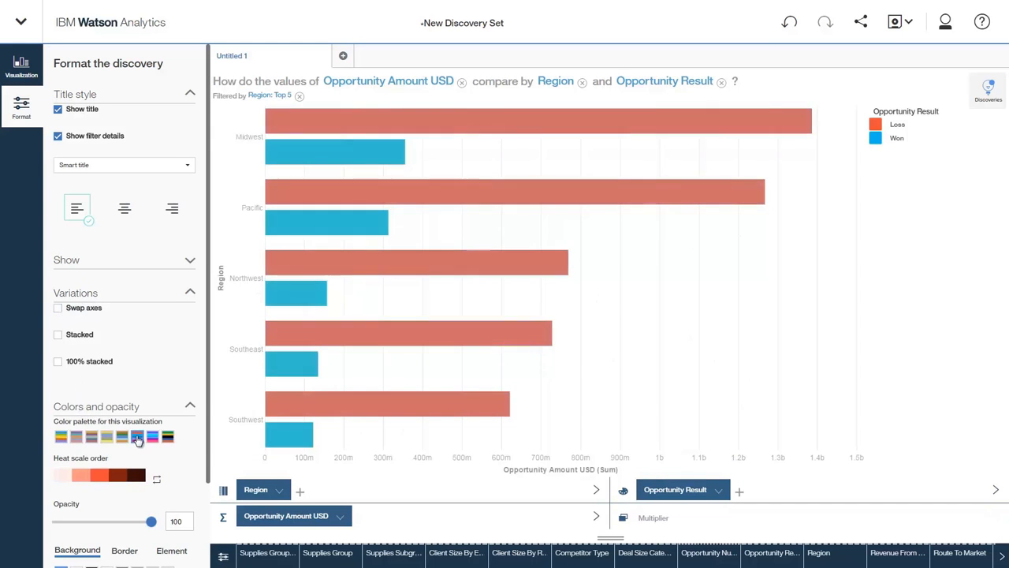
pyautogui.click(21, 111)
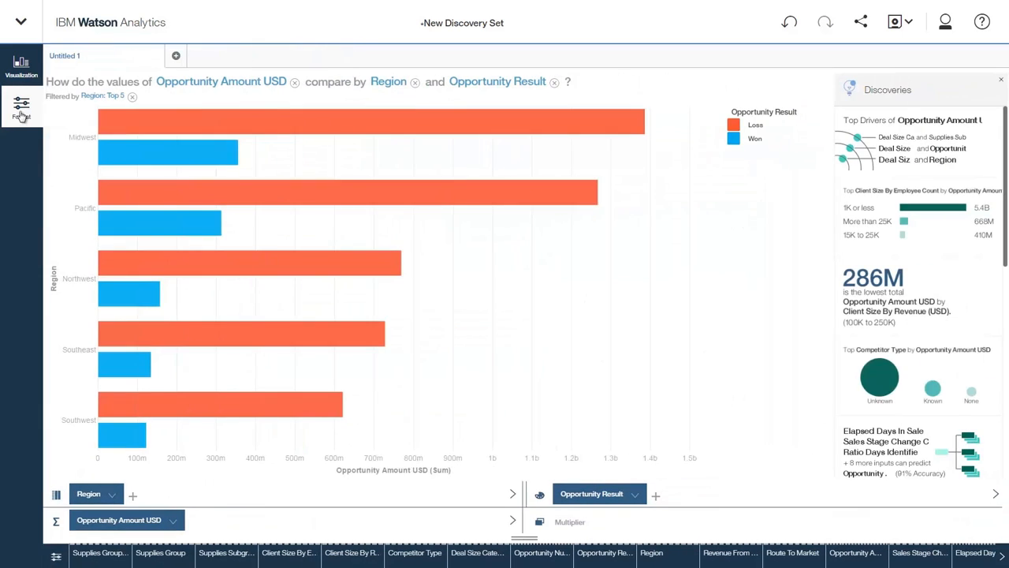
# - In a new tab, ask "Now show me opportunity amount for top 5 route to markets & regions" and open the Region and Route To Market comparison
pyautogui.click(176, 56)
pyautogui.click(169, 71)
pyautogui.write('Now show me opportu')
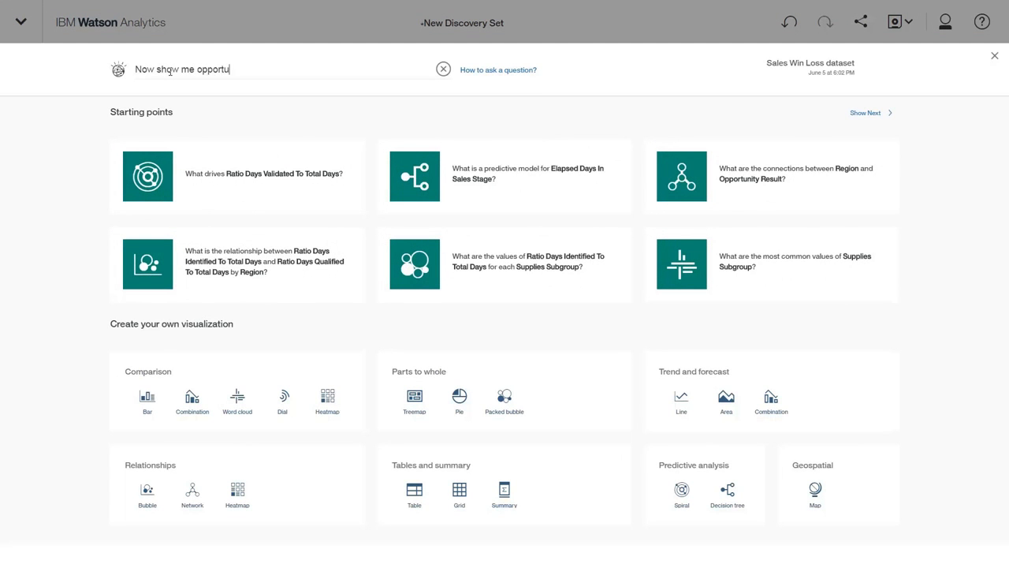
pyautogui.write('nity amount for top 5 route to markets & regions')
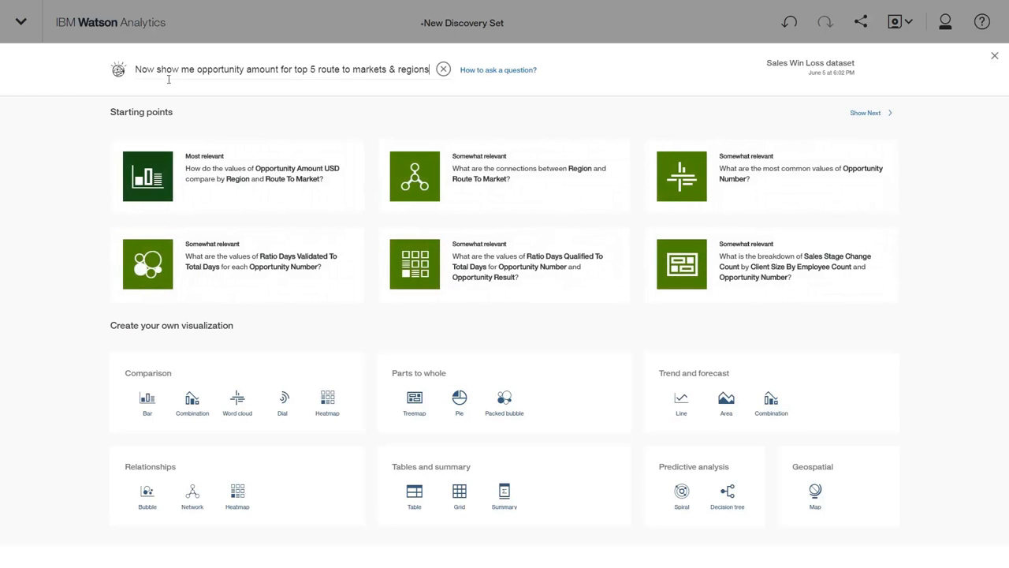
pyautogui.click(249, 196)
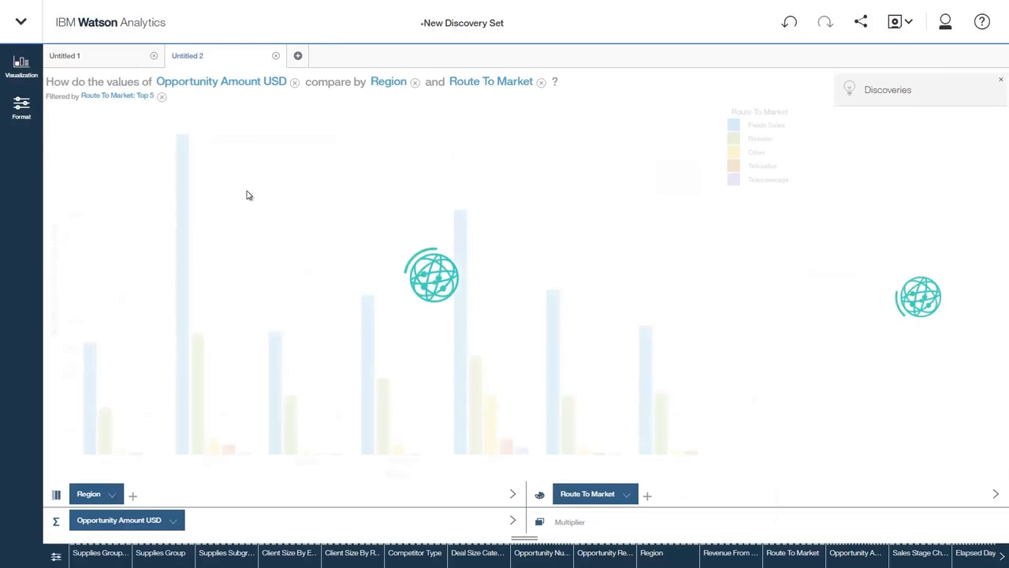
# - Stack the bars of the route-to-market chart using the format variations, then close the format settings
pyautogui.click(21, 112)
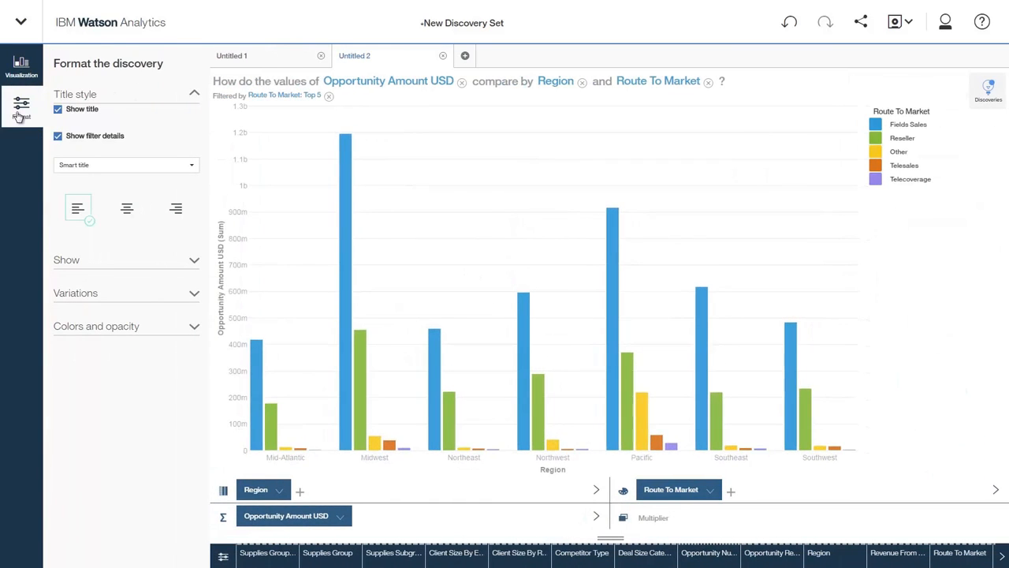
pyautogui.click(95, 295)
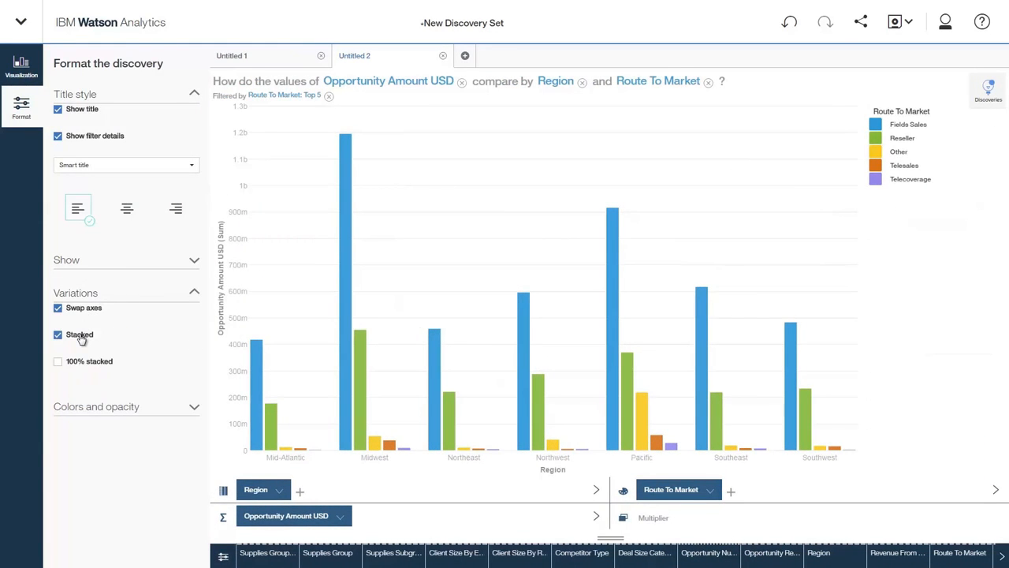
pyautogui.click(24, 112)
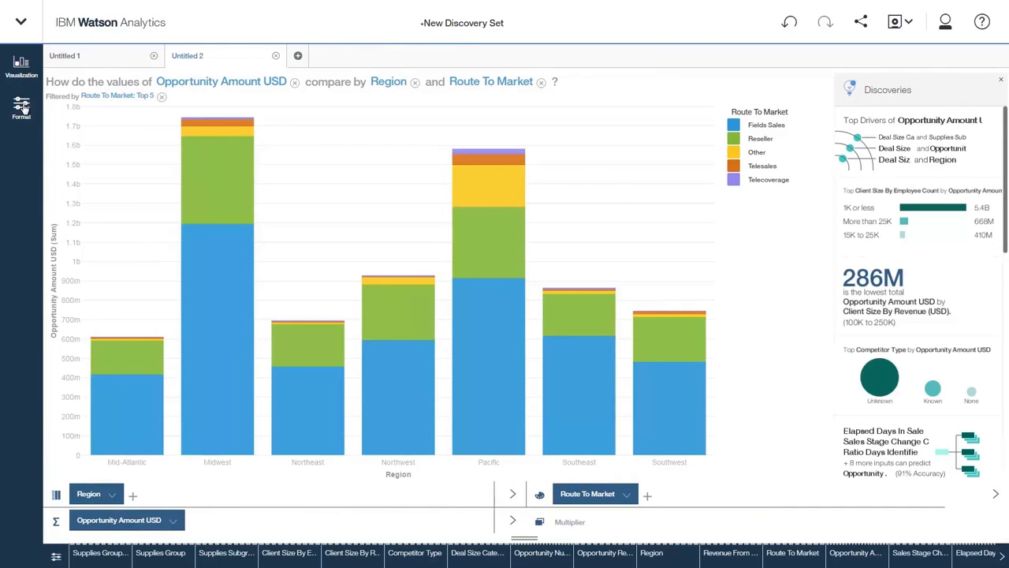
# - In a new tab, ask "I want to understand Opportunity Result" and open the starting point on what drives Opportunity Result
pyautogui.moveTo(203, 245)
pyautogui.click(301, 55)
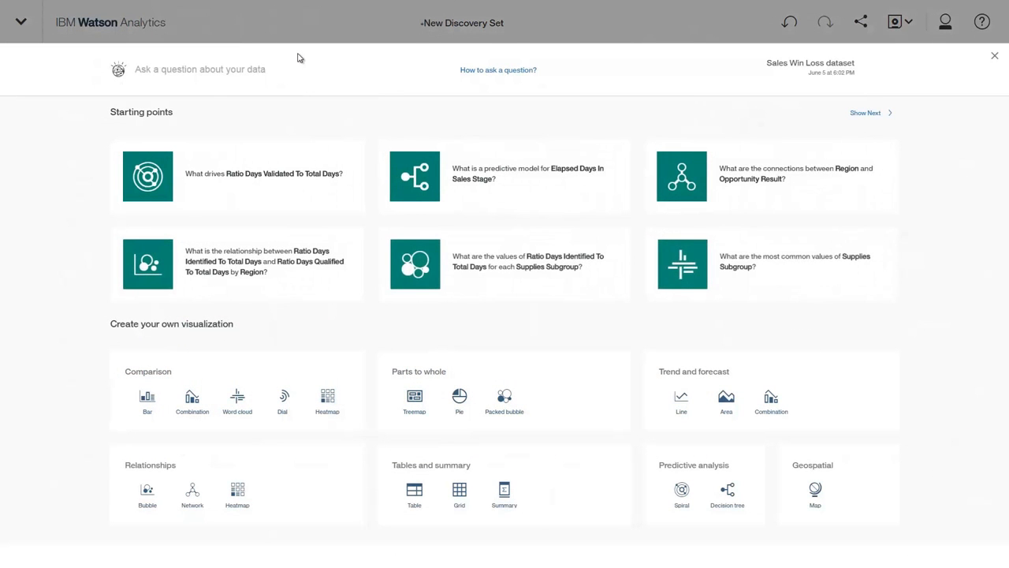
pyautogui.click(288, 68)
pyautogui.write('I want to understand Opportunity Result')
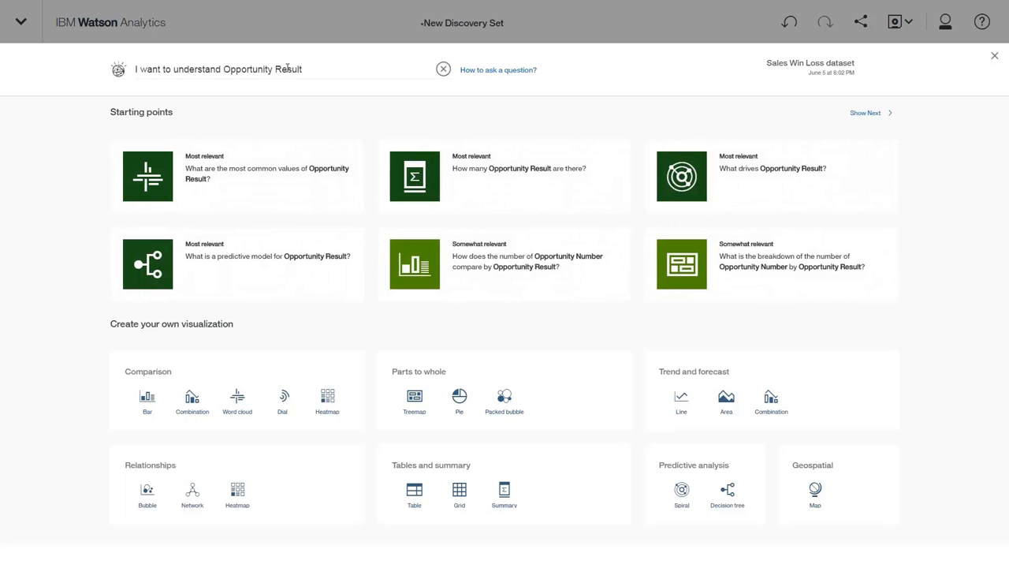
pyautogui.click(750, 189)
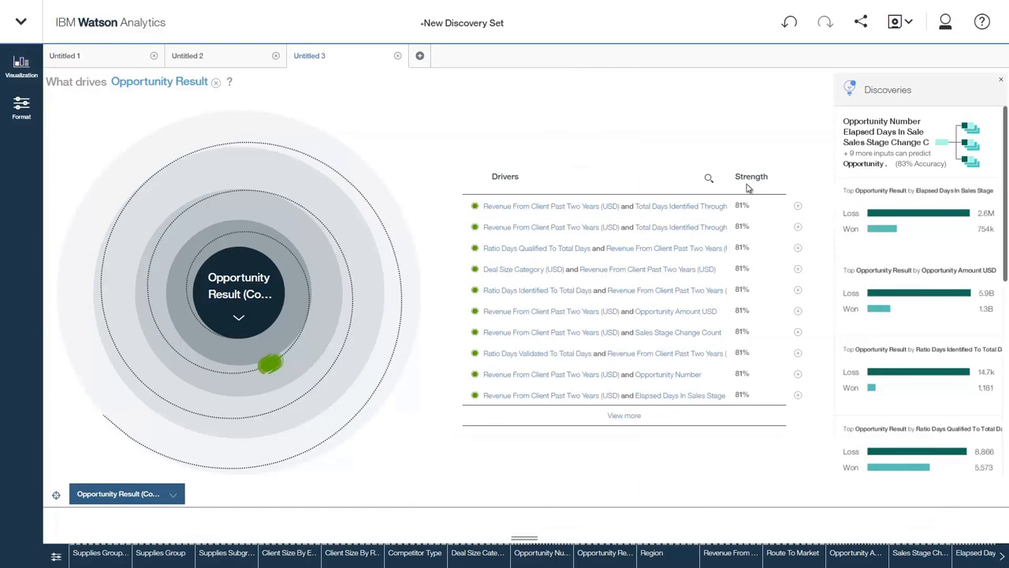
# - Expand the full drivers list and open the top Qualified driver as a new visualization
pyautogui.click(627, 418)
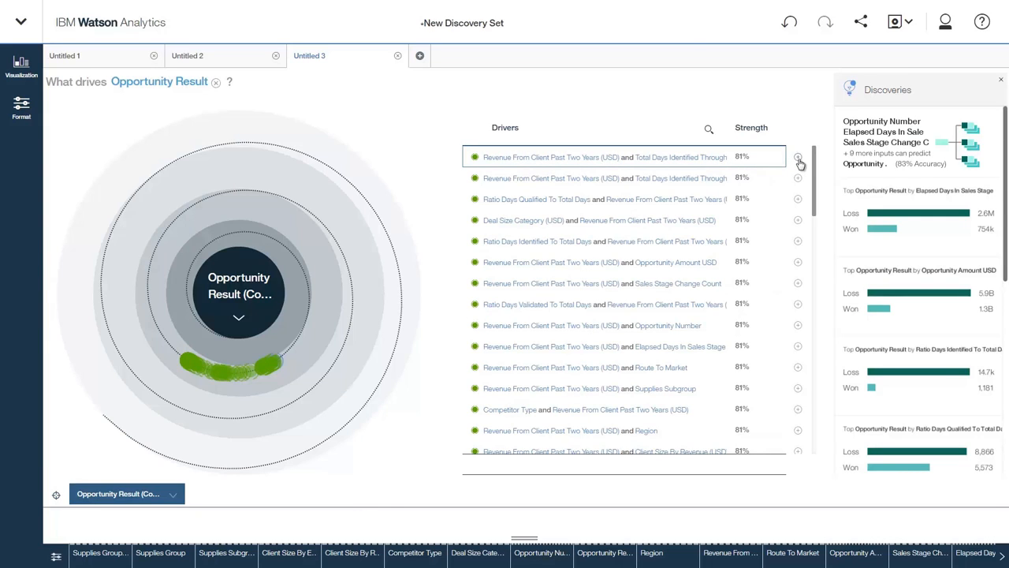
pyautogui.click(798, 160)
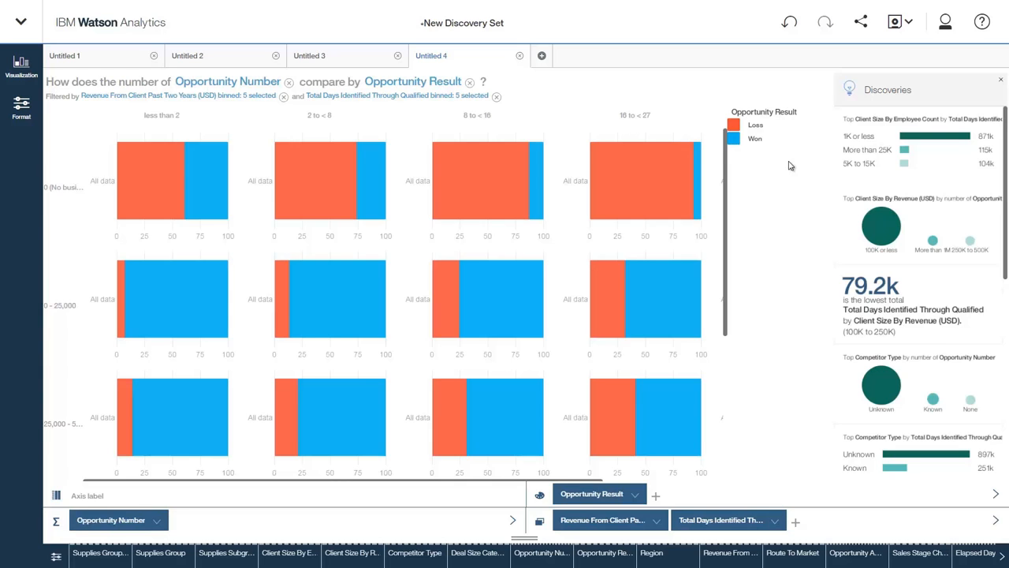
# - Hide the discoveries panel and scroll through the grid of win/loss bars by revenue and days
pyautogui.click(1001, 80)
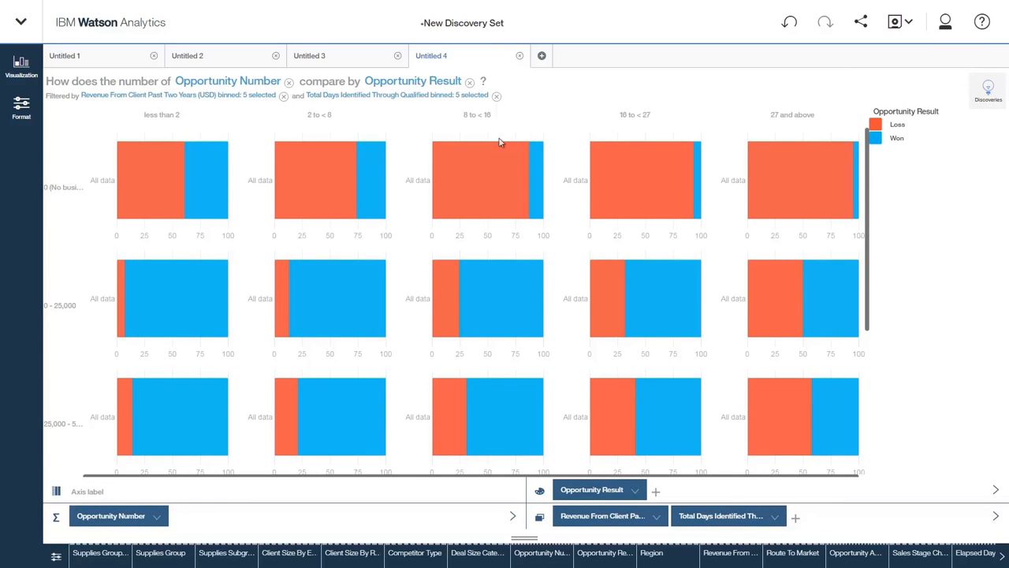
pyautogui.moveTo(157, 187)
pyautogui.moveTo(149, 299)
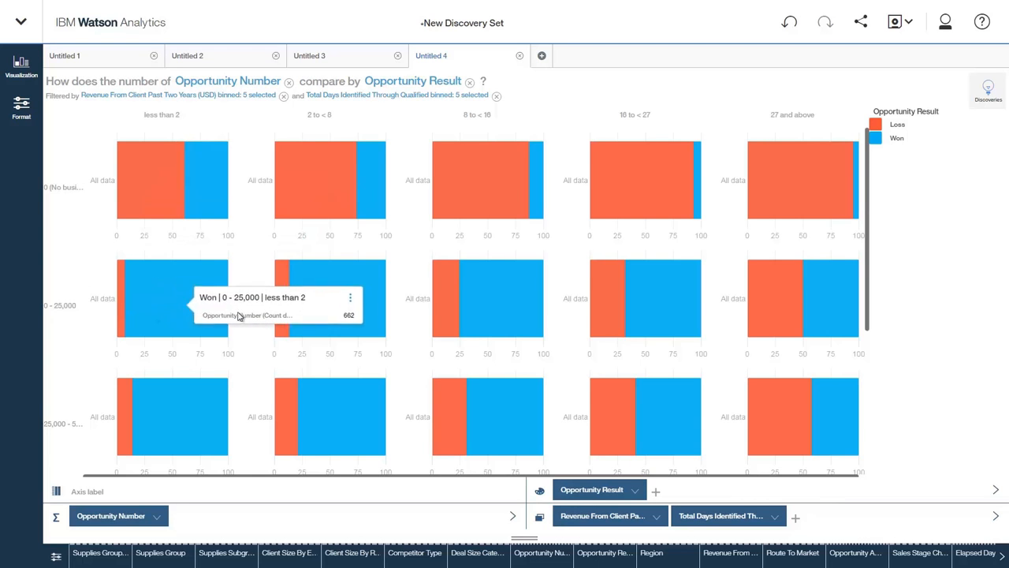
pyautogui.moveTo(868, 281); pyautogui.dragTo(876, 430)
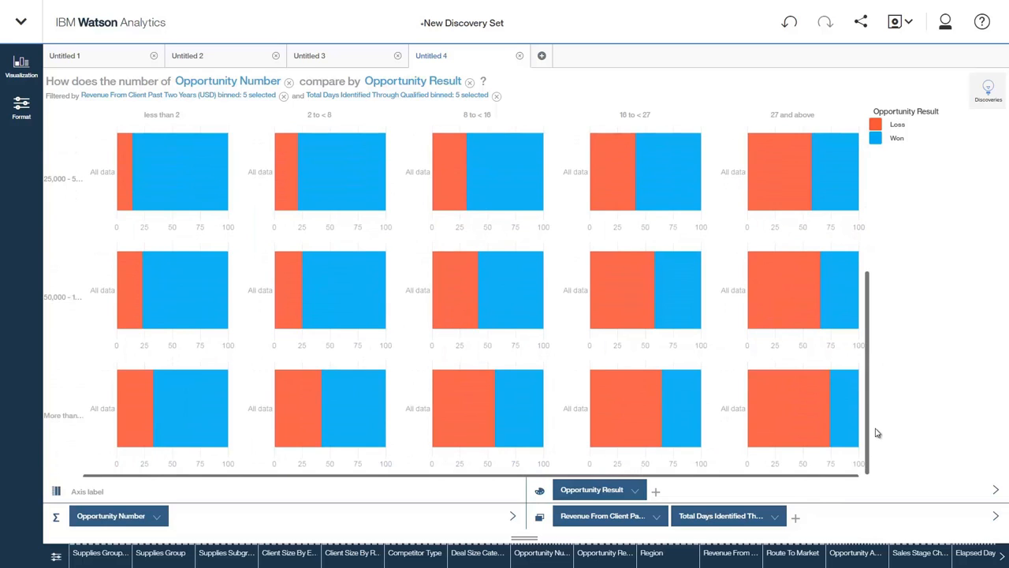
pyautogui.moveTo(878, 433); pyautogui.dragTo(874, 245)
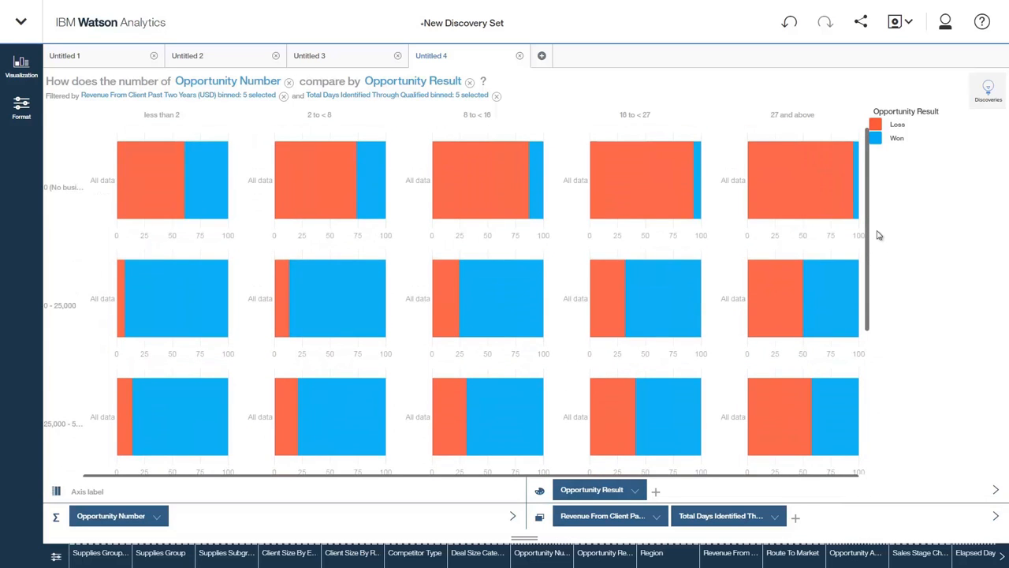
# - In a new tab, ask "Show me the predictive model for Opportunity Result" and open the predictive model starting point
pyautogui.click(542, 56)
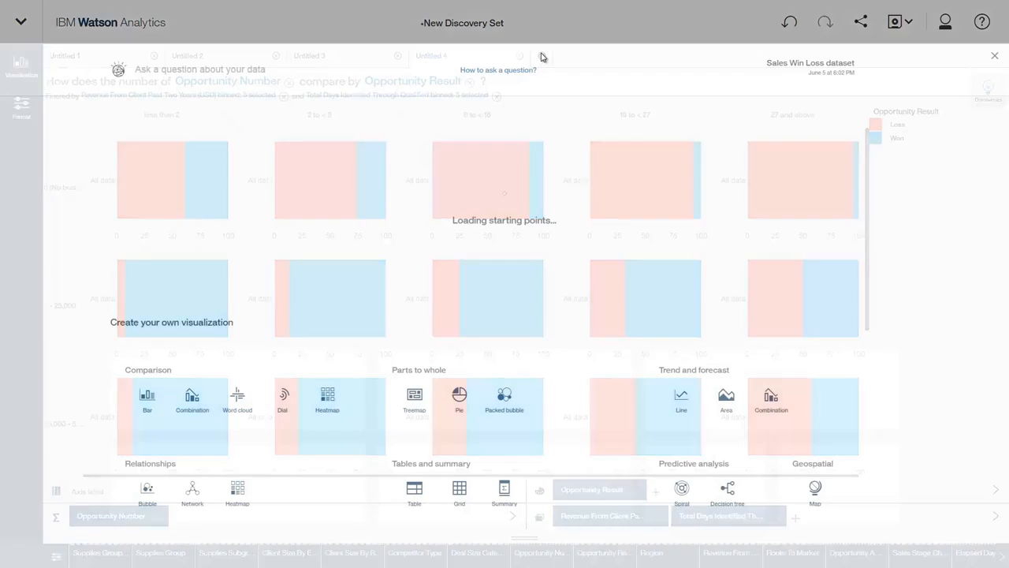
pyautogui.click(398, 72)
pyautogui.write('Show me the predictive model for Opportunity Result')
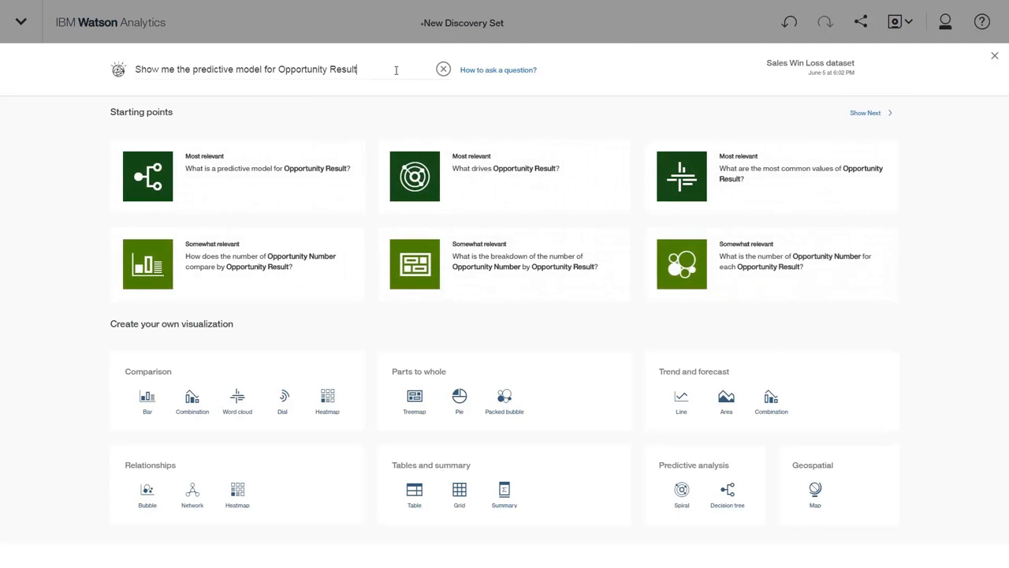
pyautogui.click(270, 185)
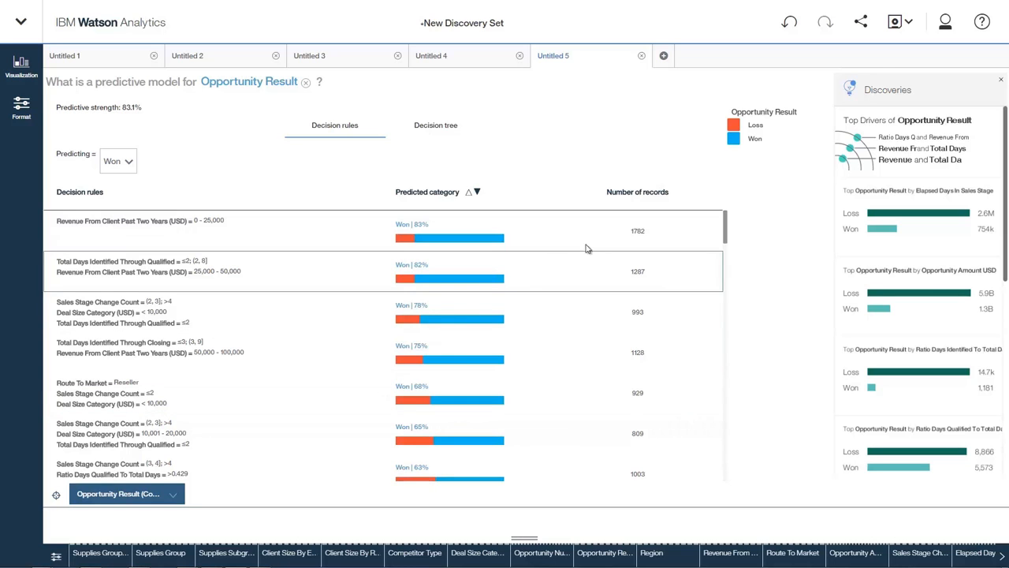
# - Save the discovery set as "Sales Win Loss Discovery Set" in the Personal folder
pyautogui.click(895, 22)
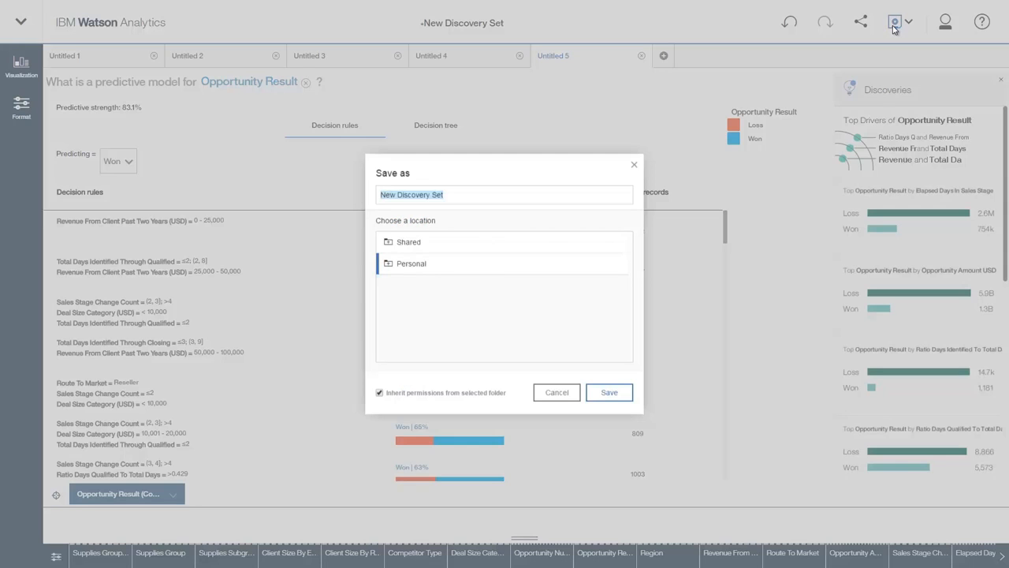
pyautogui.click(404, 199)
pyautogui.doubleClick(383, 195)
pyautogui.write('Sales Win Loss')
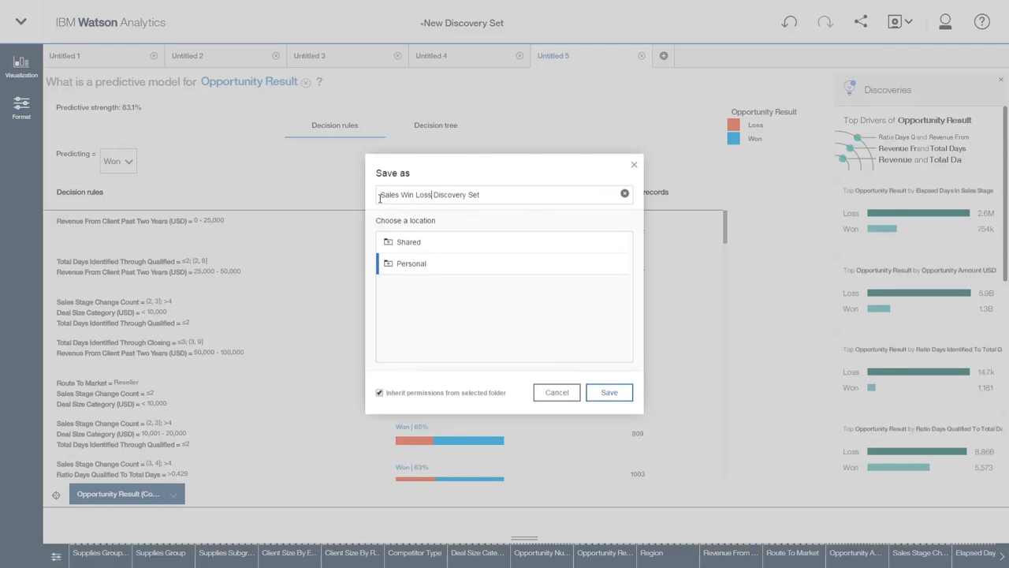
pyautogui.click(609, 392)
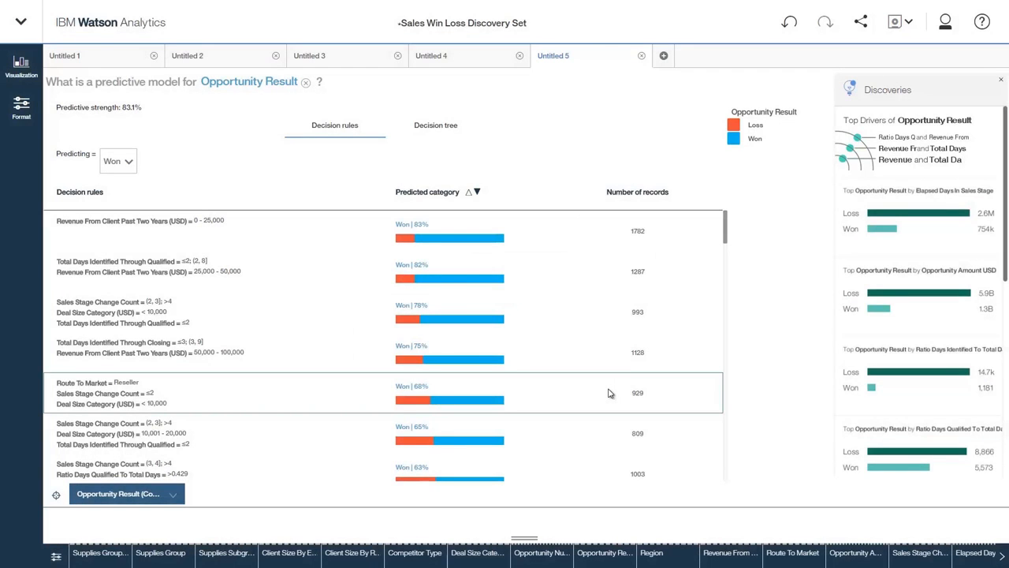
# - Return to the home page and open the Sales Win Loss display
pyautogui.click(77, 25)
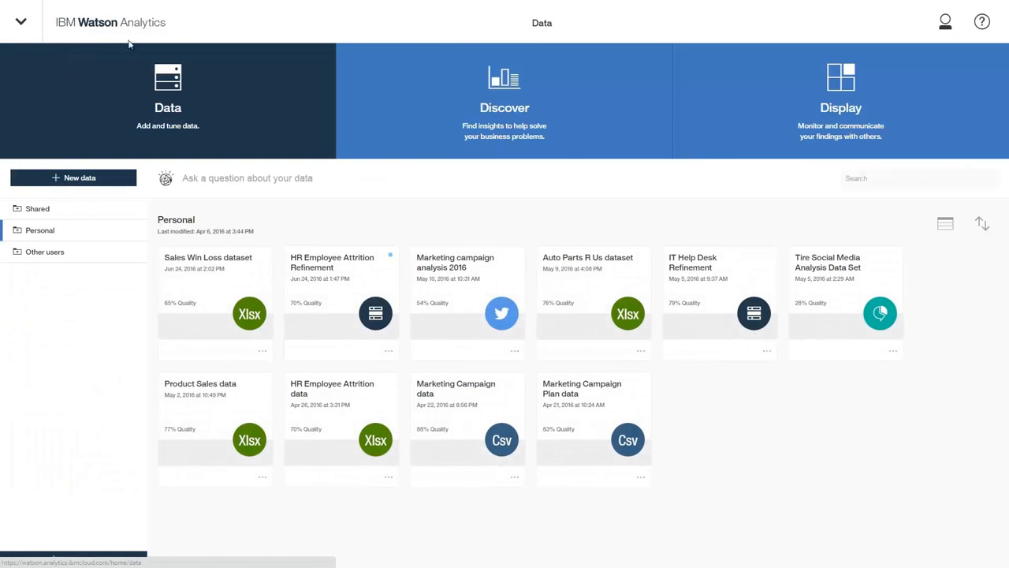
pyautogui.click(758, 123)
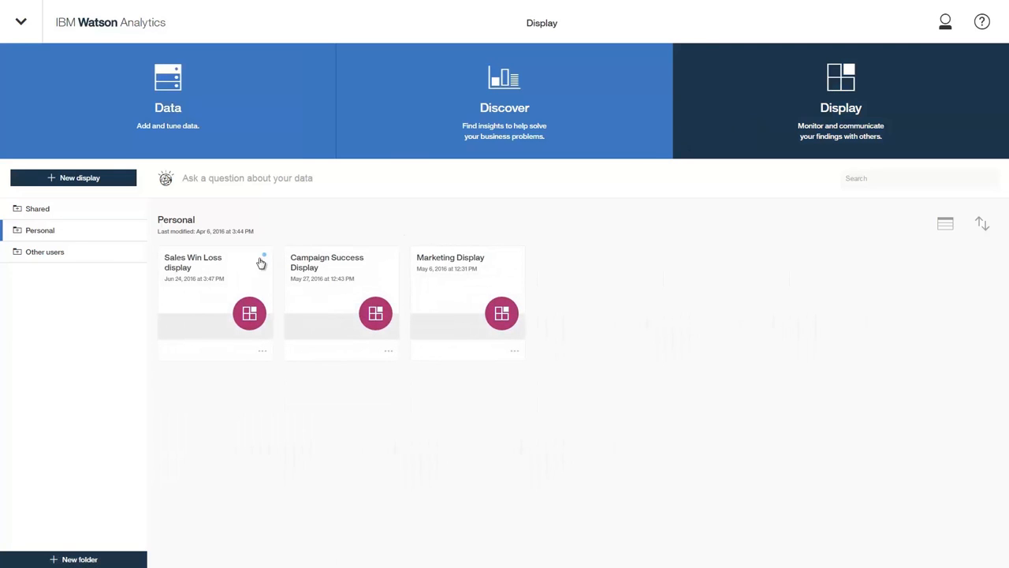
pyautogui.click(190, 291)
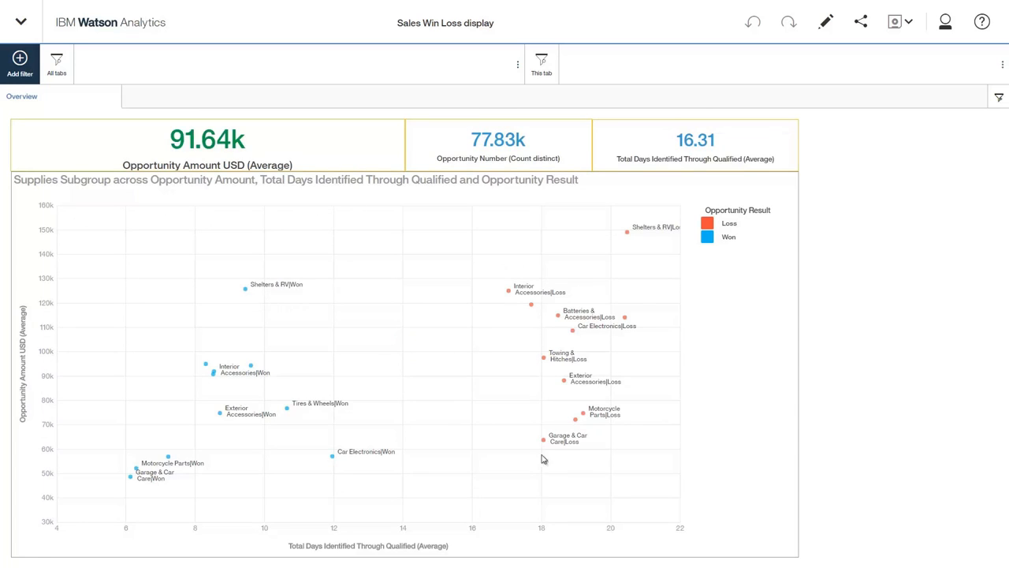
# - Switch the display to editing and shrink the scatter plot widget to about half its height
pyautogui.click(826, 22)
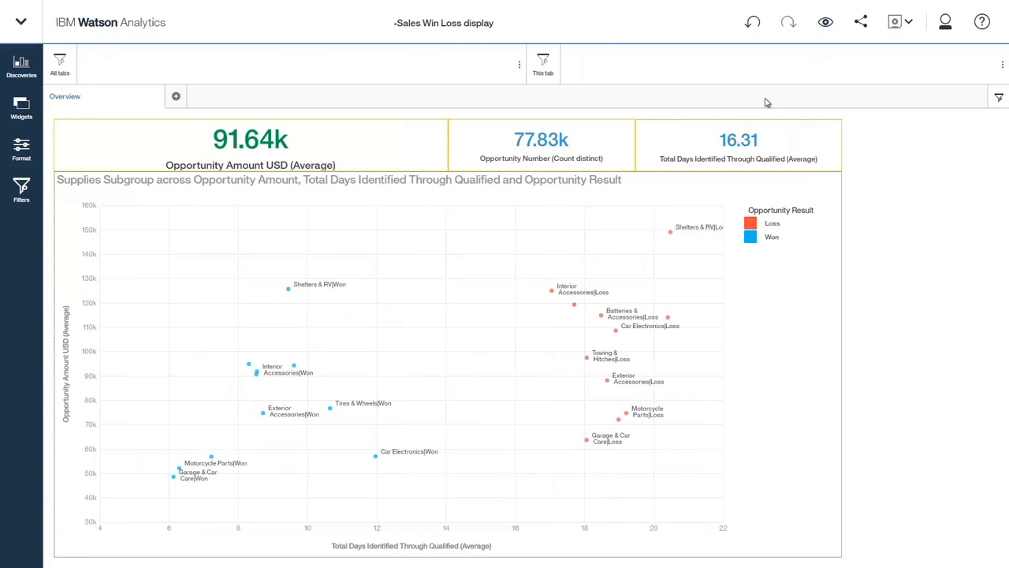
pyautogui.click(479, 388)
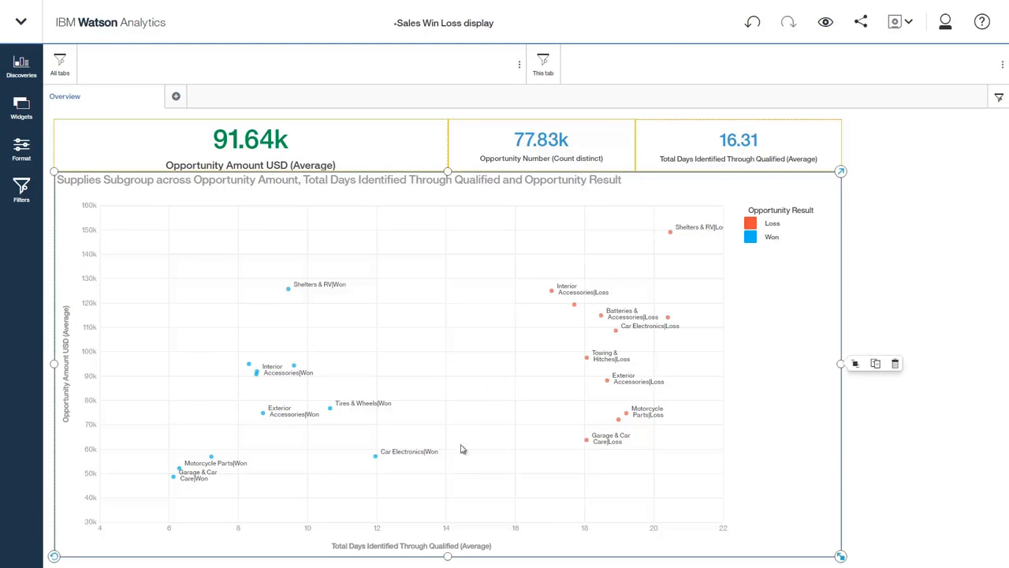
pyautogui.moveTo(447, 556); pyautogui.dragTo(448, 336)
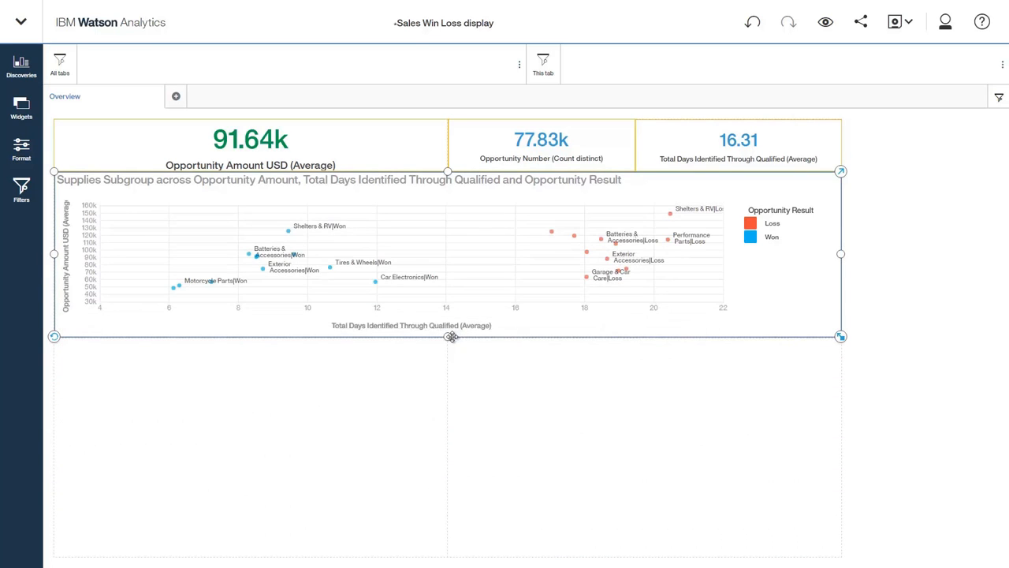
# - Add the Regional Deal Conversion and Regions and RTMs discoveries side by side below the scatter plot
pyautogui.click(21, 67)
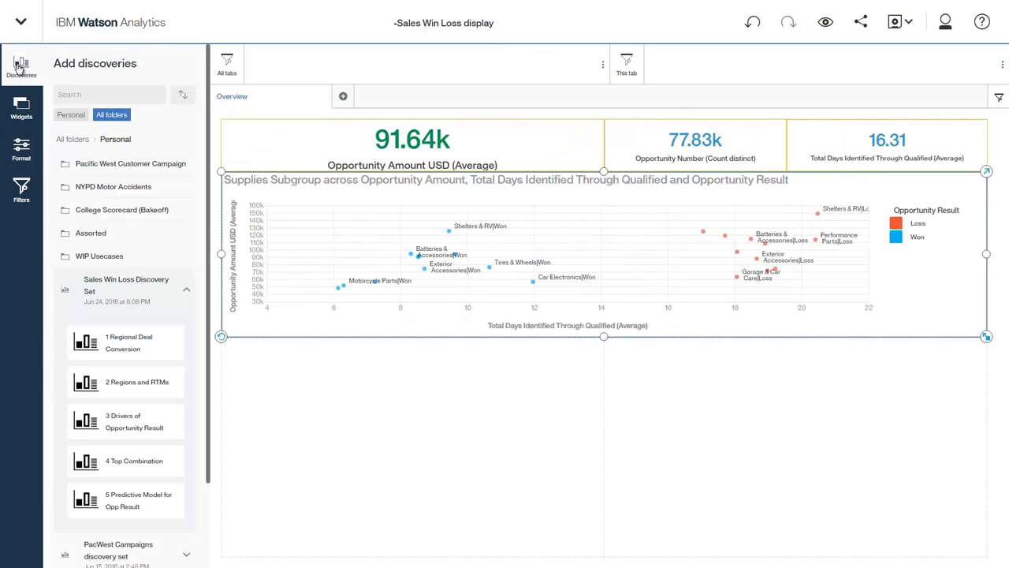
pyautogui.moveTo(90, 339); pyautogui.dragTo(408, 451)
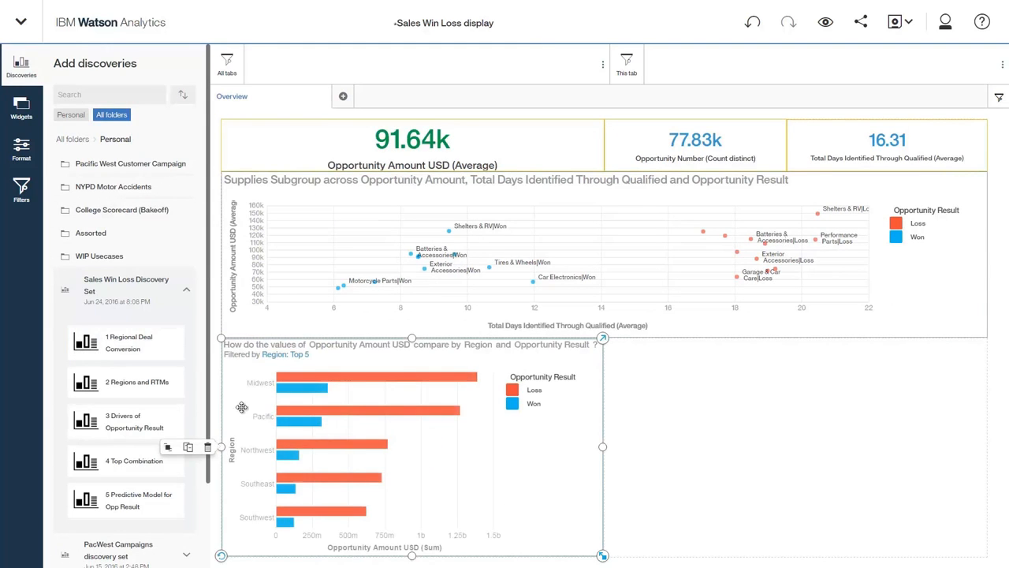
pyautogui.moveTo(142, 383); pyautogui.dragTo(795, 446)
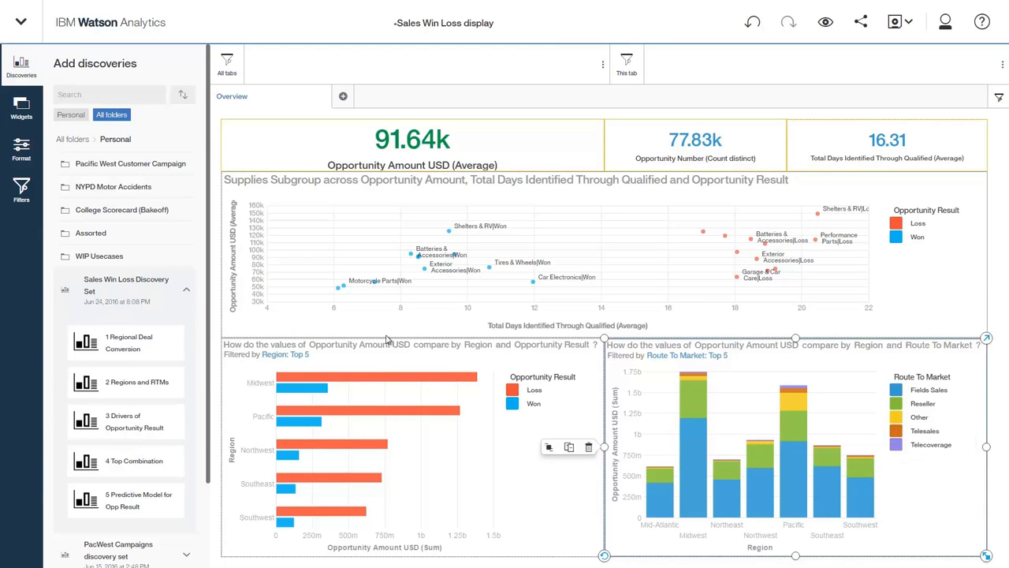
# - Add Competitor Type as an all-tabs filter and Client Size By Revenue (USD) as a this-tab filter
pyautogui.click(27, 202)
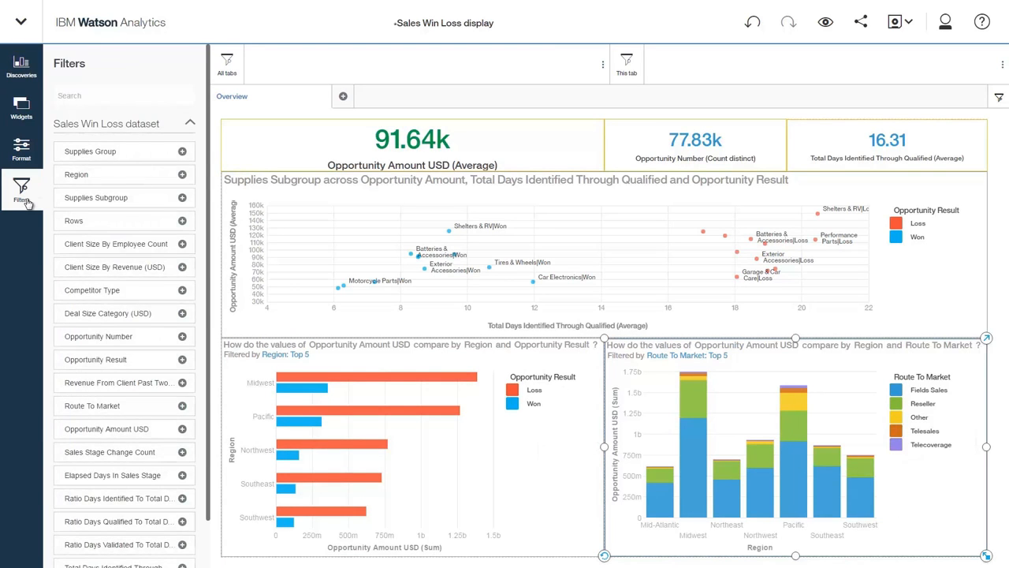
pyautogui.moveTo(87, 287); pyautogui.dragTo(270, 73)
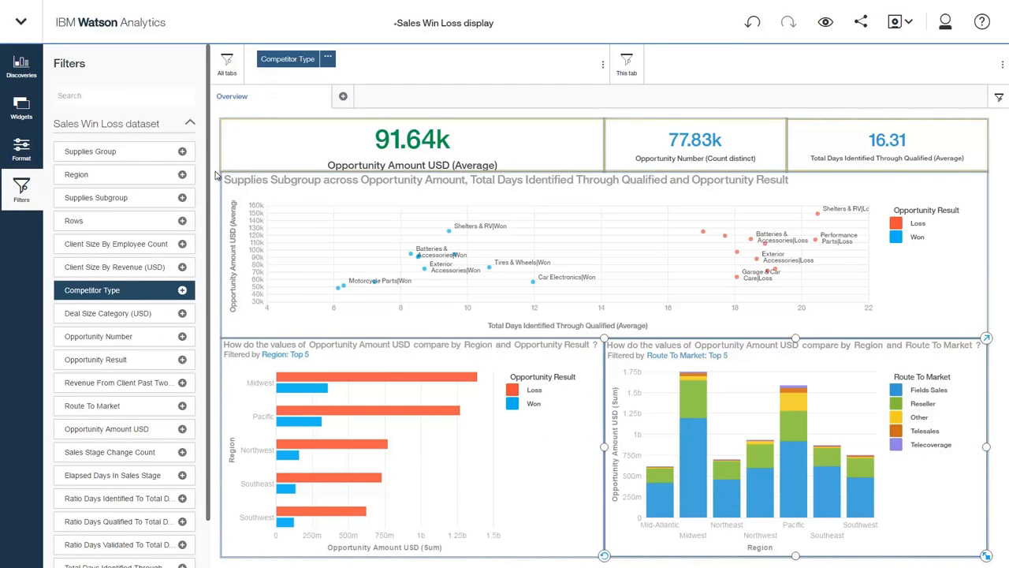
pyautogui.click(181, 268)
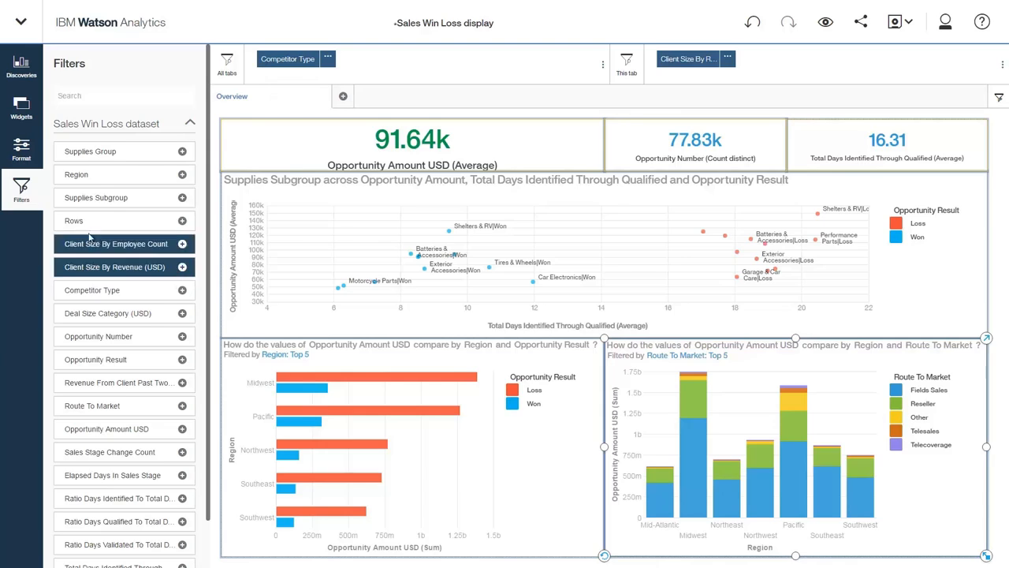
pyautogui.click(21, 189)
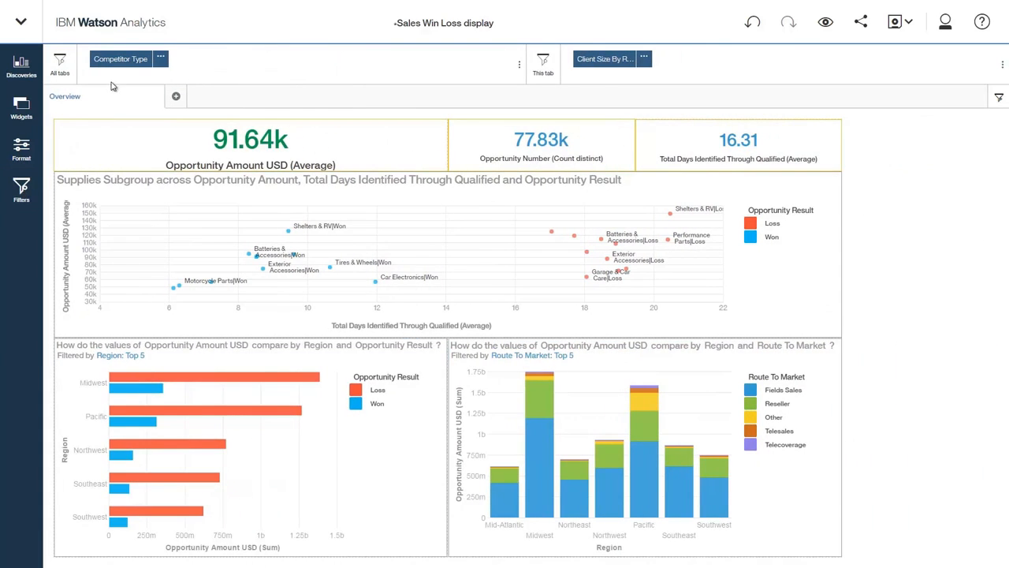
# - Filter Competitor Type to Unknown and Client Size By Revenue to 500K to 1M and More than 1M
pyautogui.click(120, 60)
pyautogui.click(125, 146)
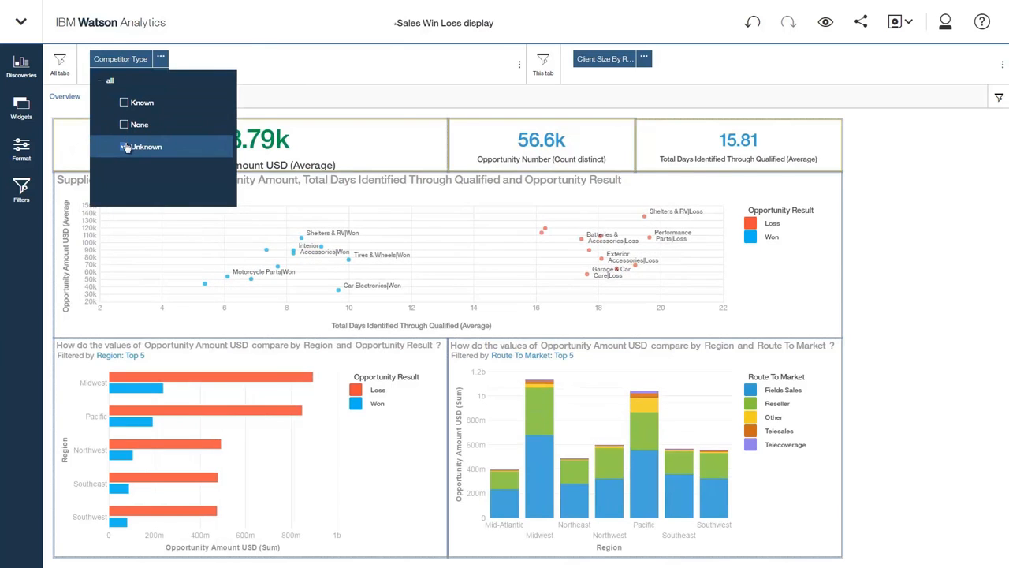
pyautogui.click(619, 60)
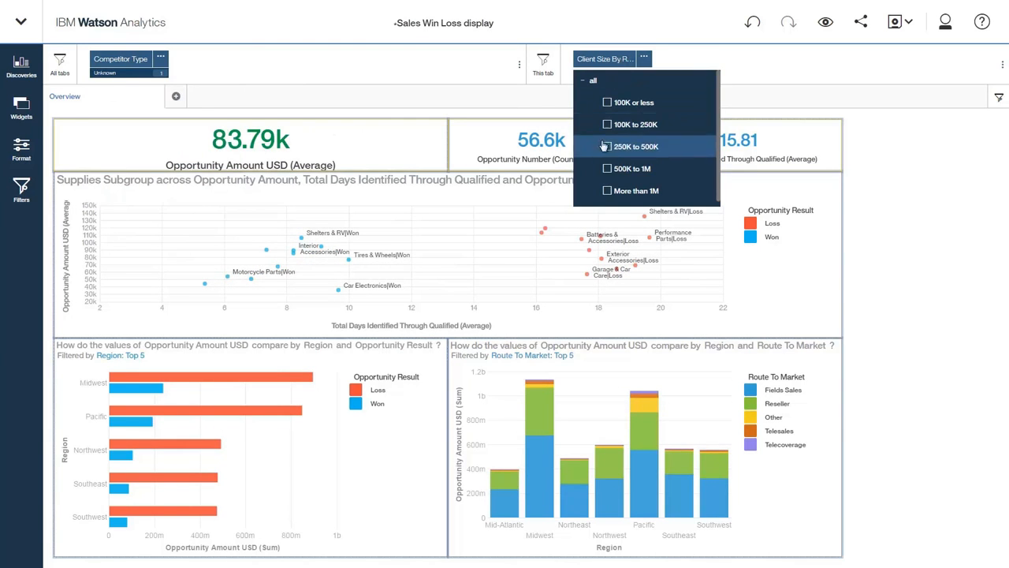
pyautogui.click(608, 169)
pyautogui.click(608, 191)
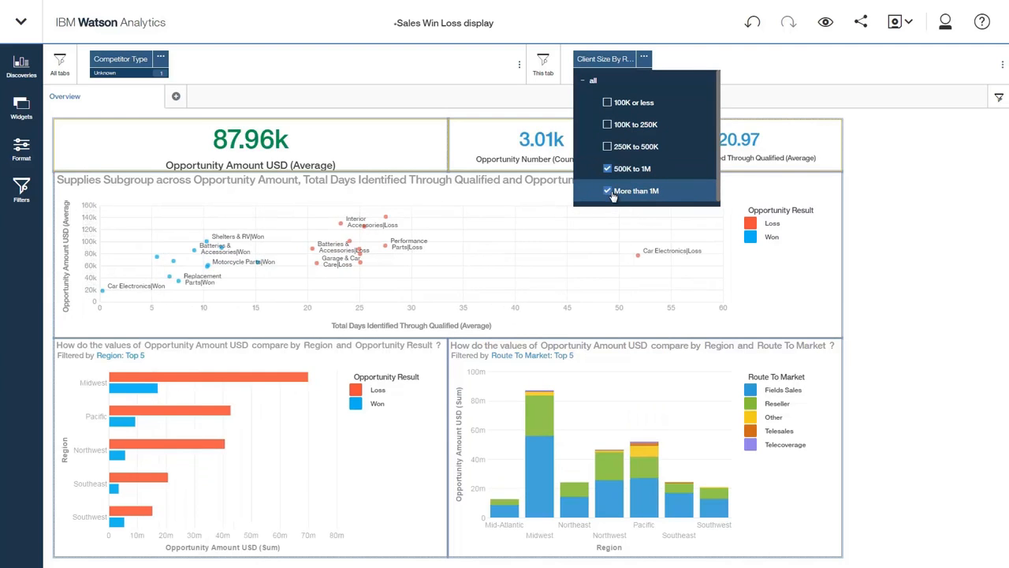
pyautogui.click(876, 190)
# - Hide the filter bar and open the display's Share options
pyautogui.click(999, 98)
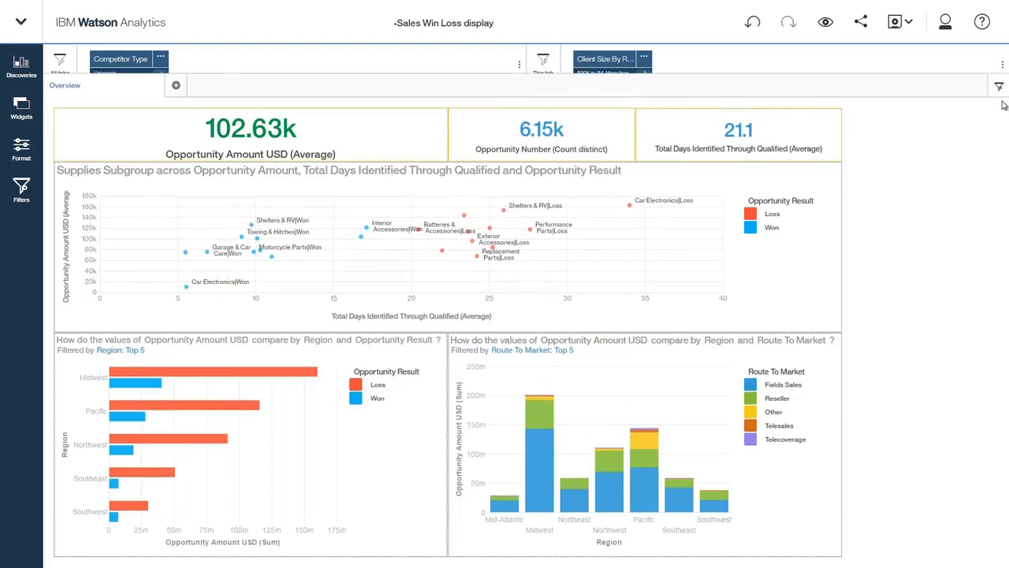
pyautogui.click(863, 24)
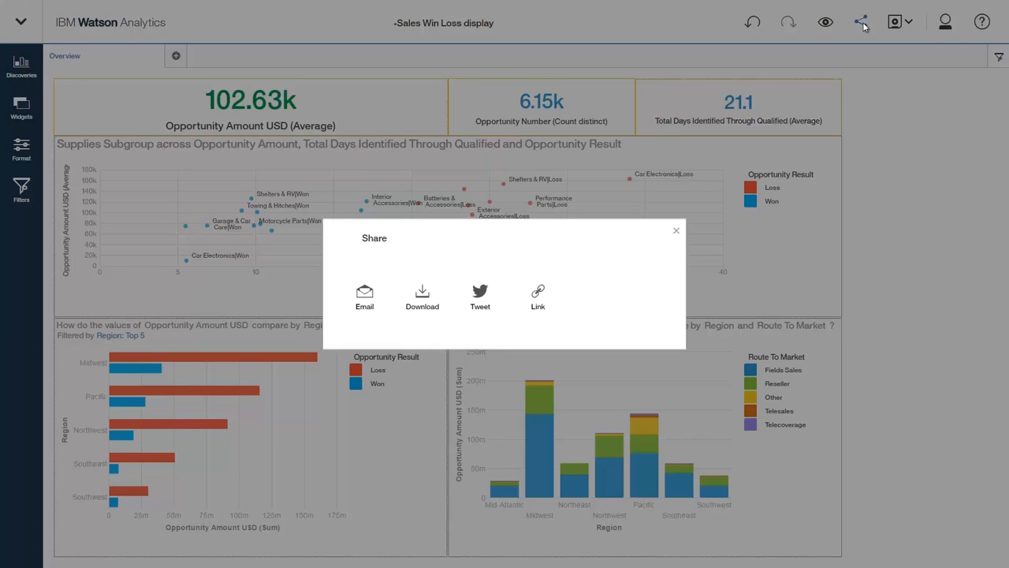